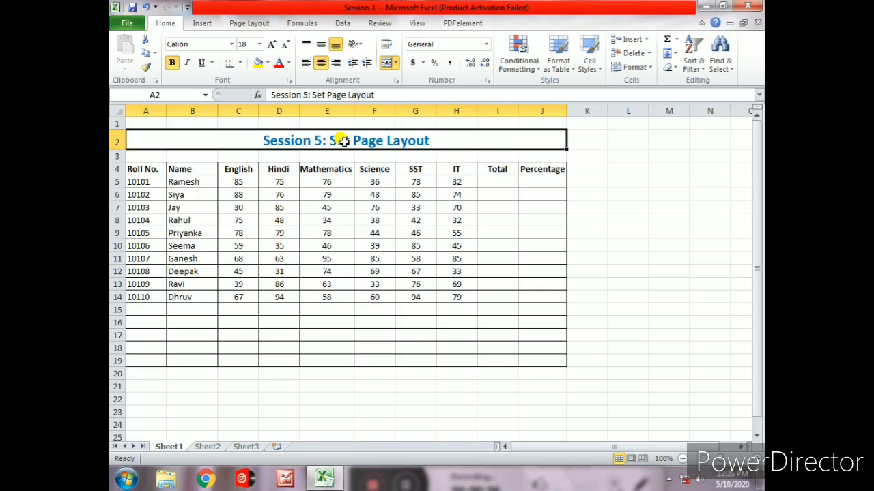
Open the custom margins settings for the sheet and set the top and bottom margins to 0.5
left_click(250, 24)
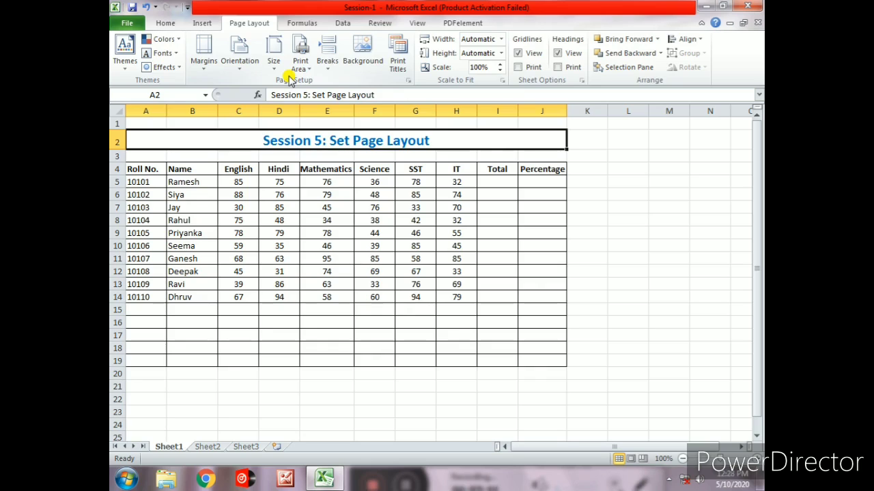
left_click(202, 68)
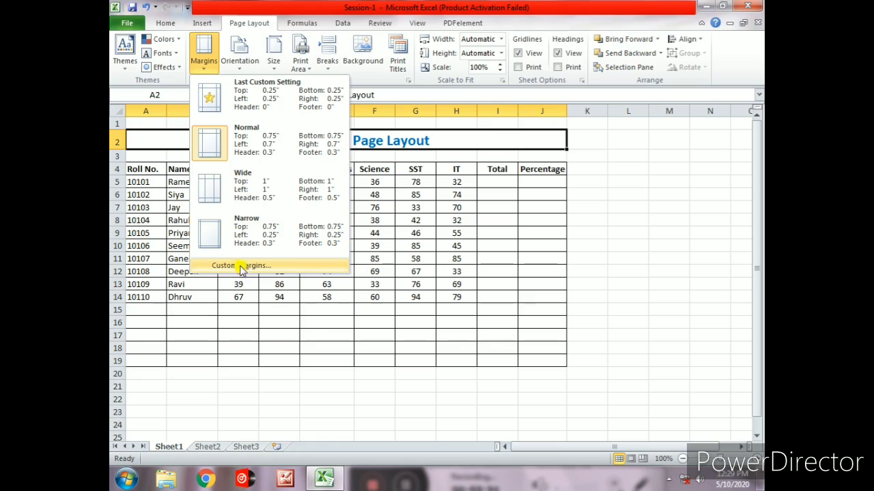
left_click(228, 267)
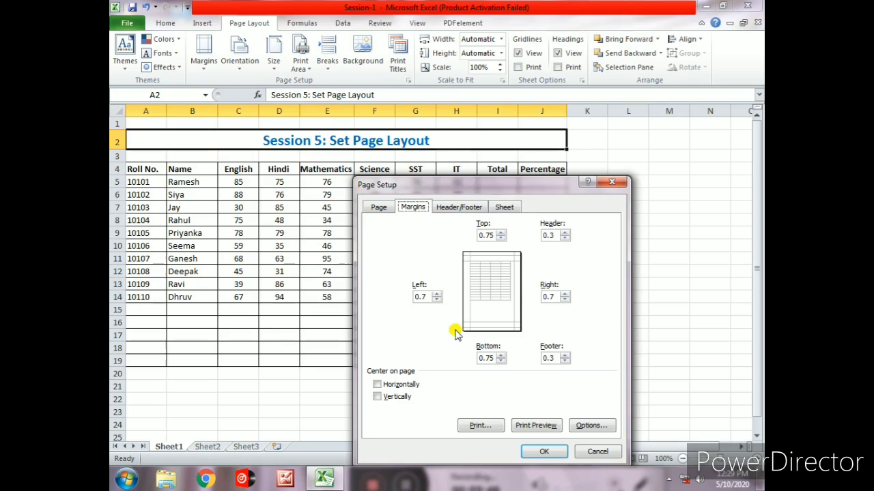
left_click(501, 238)
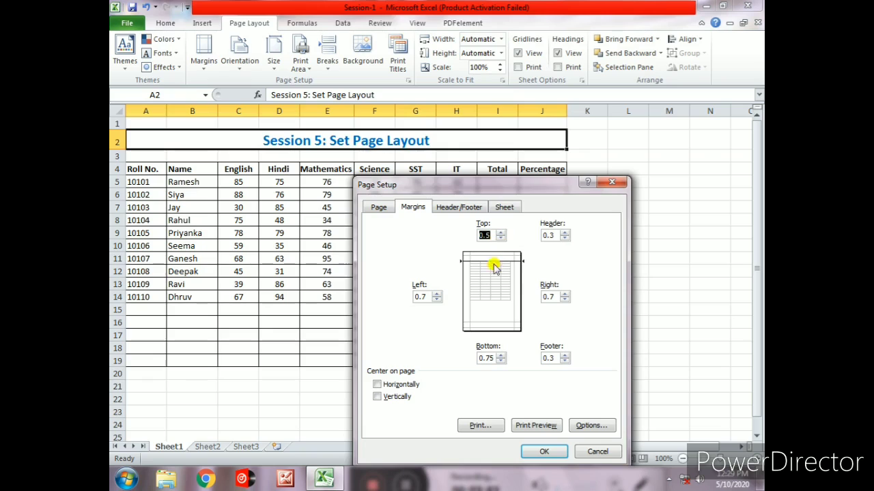
left_click(500, 361)
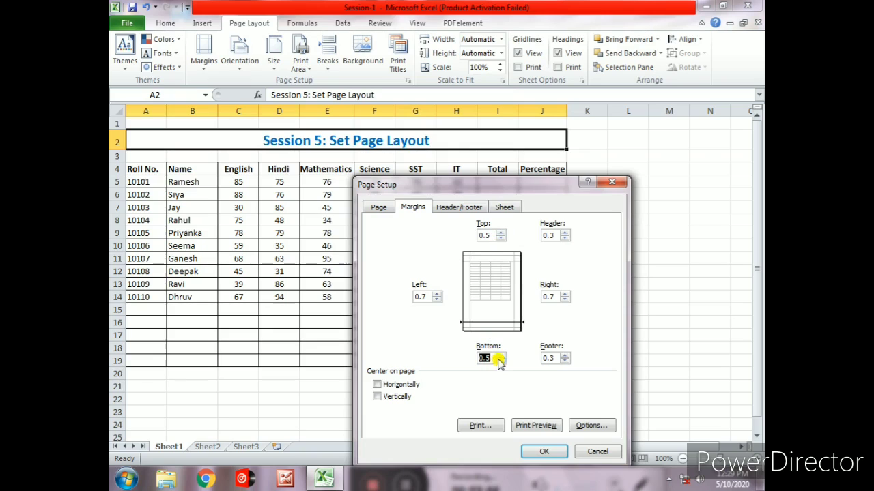
Set the right margin to 1.2 and the left margin to 0.7, and apply the custom margins
left_click(565, 293)
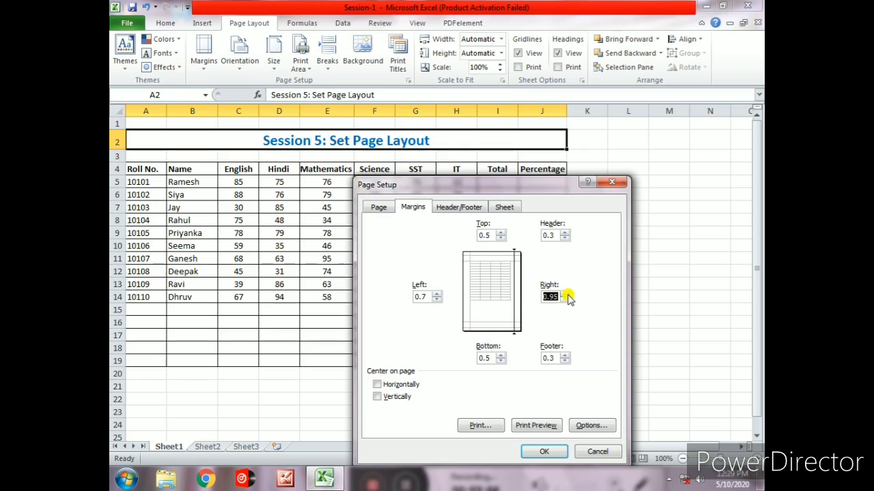
left_click(565, 293)
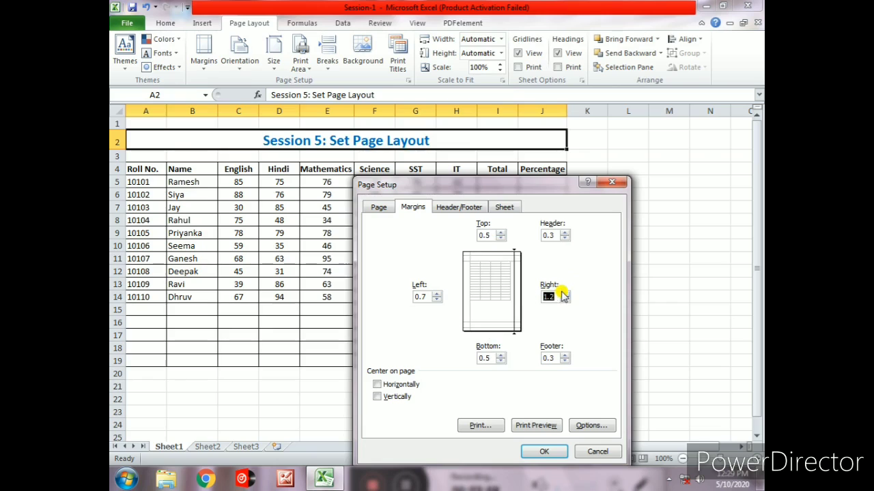
left_click(437, 294)
left_click(436, 294)
left_click(439, 300)
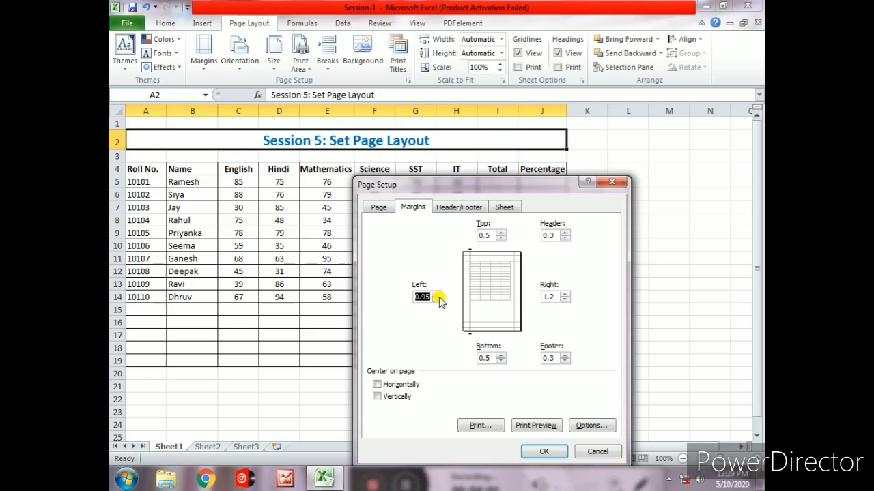
left_click(439, 301)
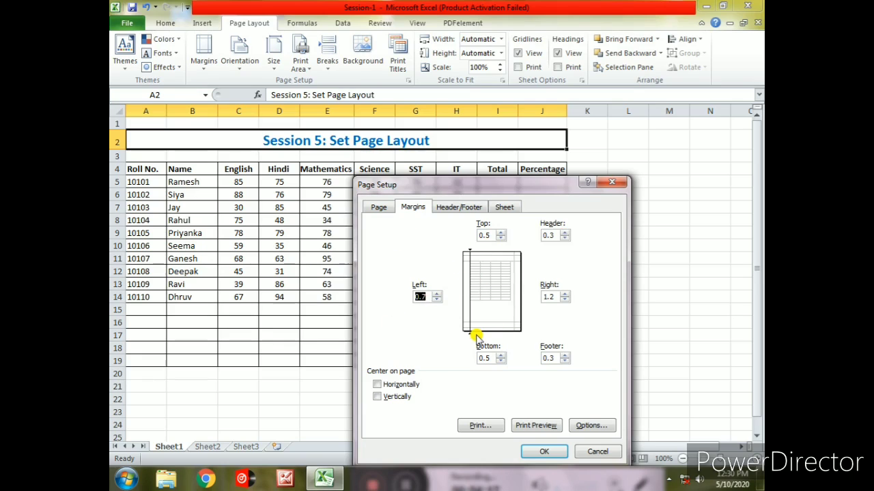
left_click(546, 453)
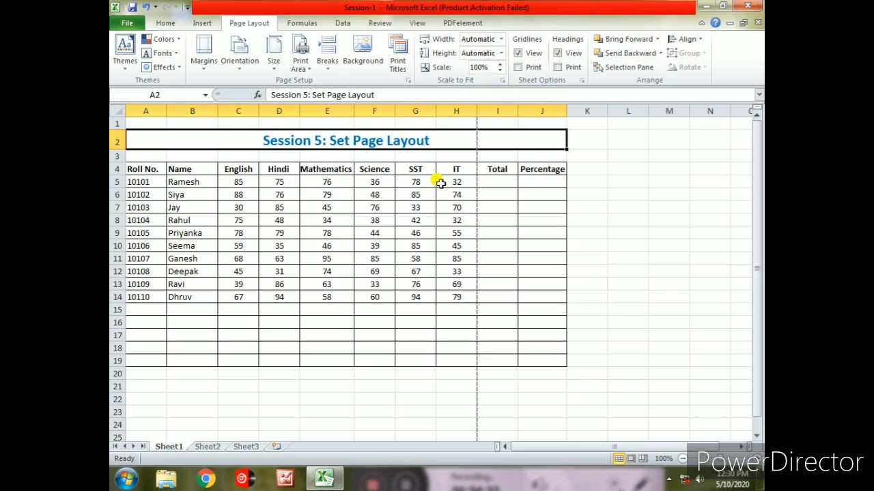
Set the page orientation to portrait and check where the page breaks fall
left_click(236, 73)
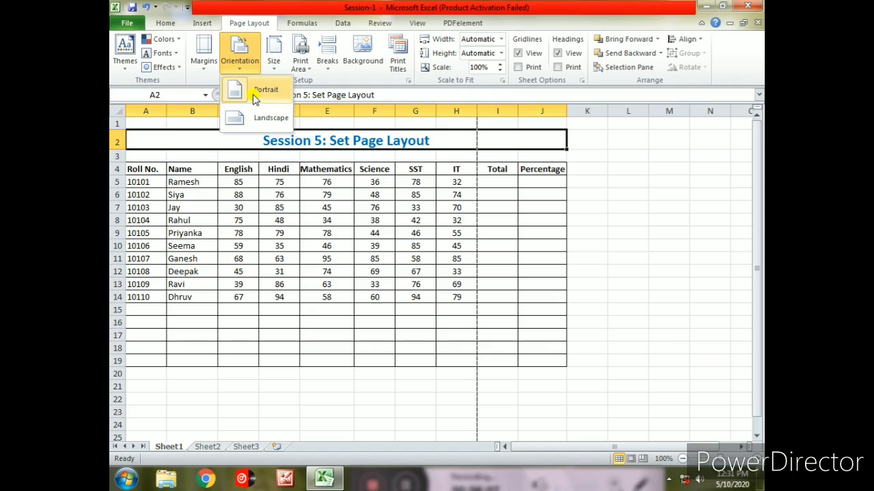
left_click(252, 97)
scroll(342, 302, "down", 9)
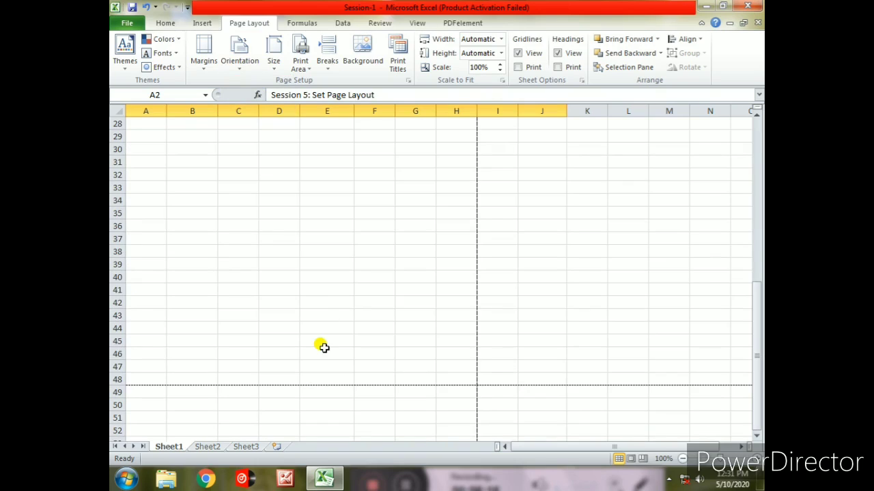
Try to switch the page orientation to landscape, and dismiss the system error
left_click(229, 68)
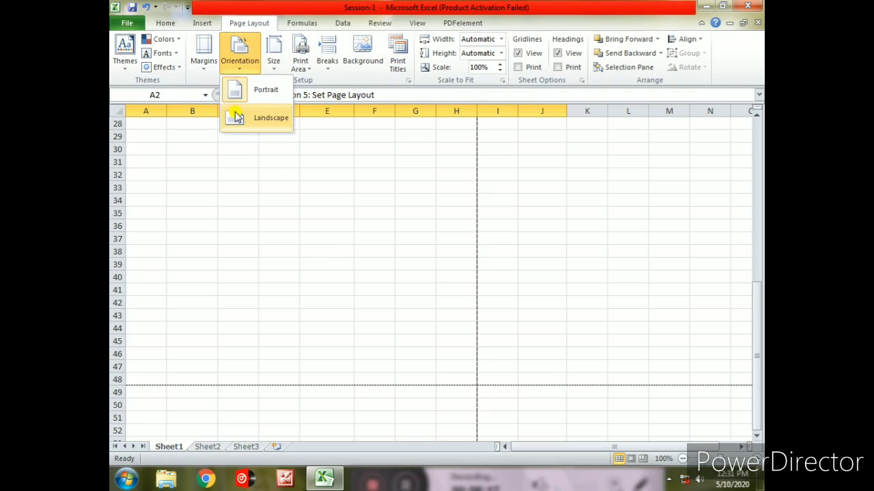
left_click(235, 117)
scroll(237, 276, "up", 6)
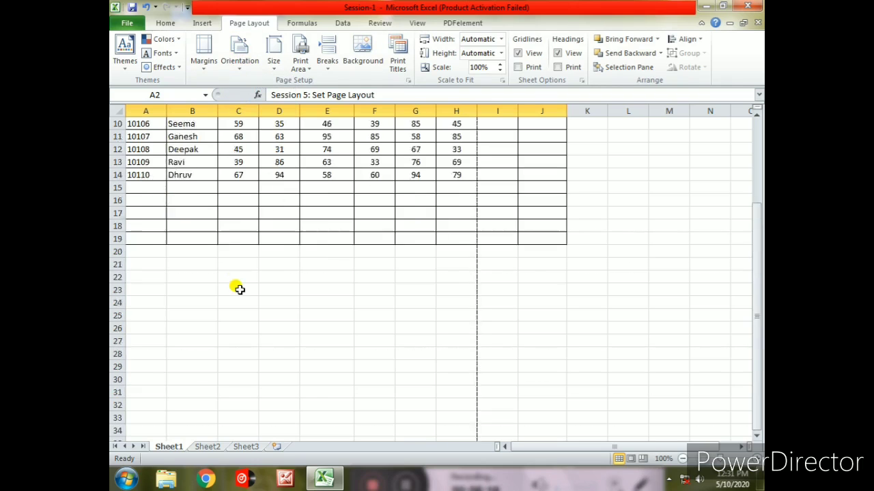
scroll(239, 290, "up", 2)
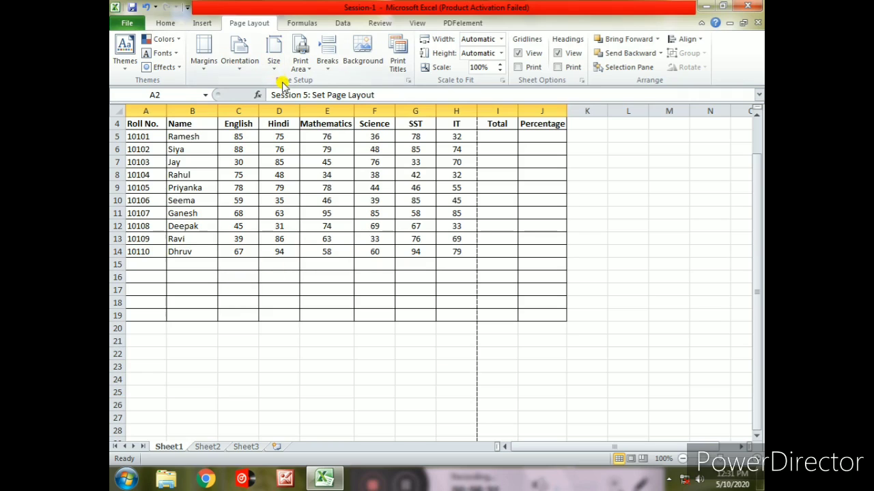
left_click(245, 72)
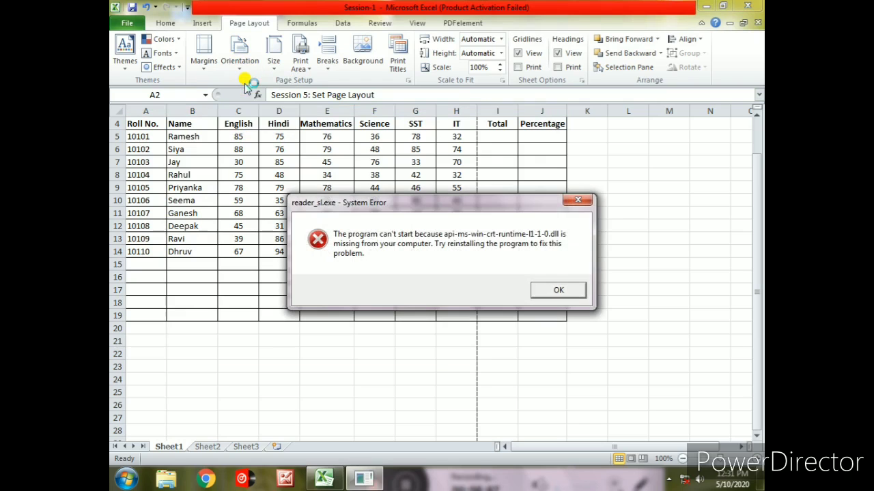
left_click(546, 290)
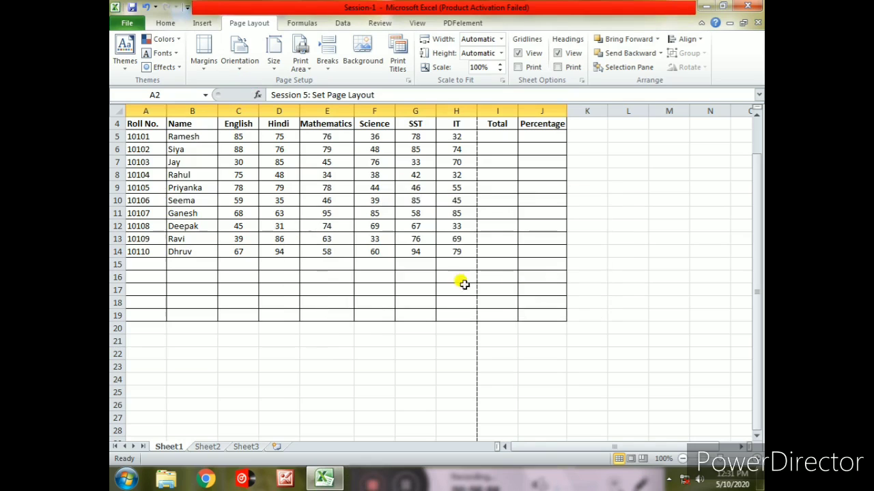
Set the paper size to A4, 8.27" x 11.69"
left_click(275, 58)
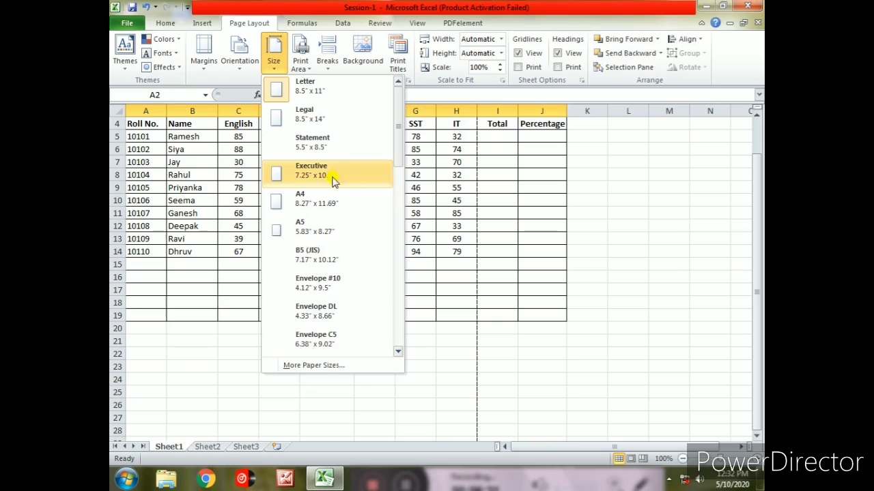
left_click(290, 202)
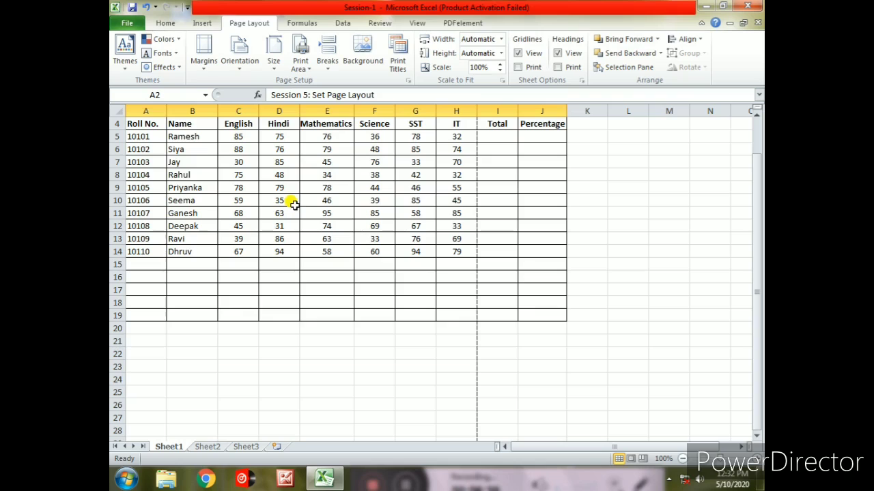
left_click(282, 67)
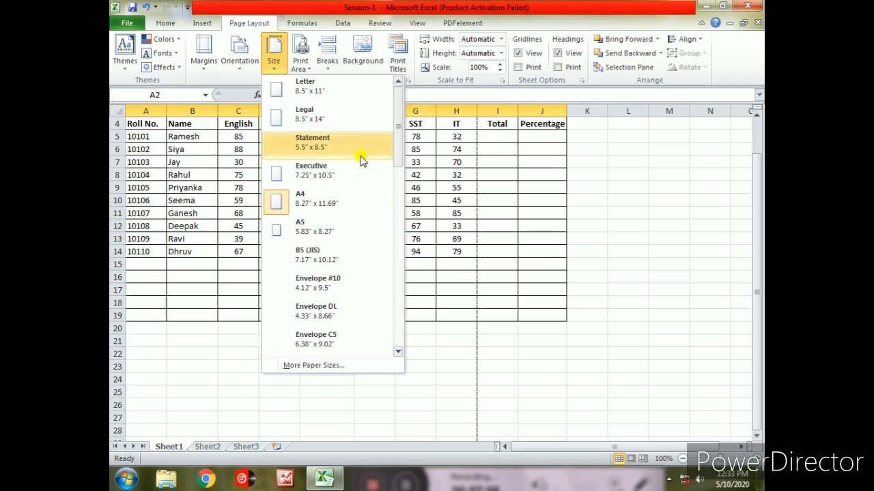
left_click(589, 239)
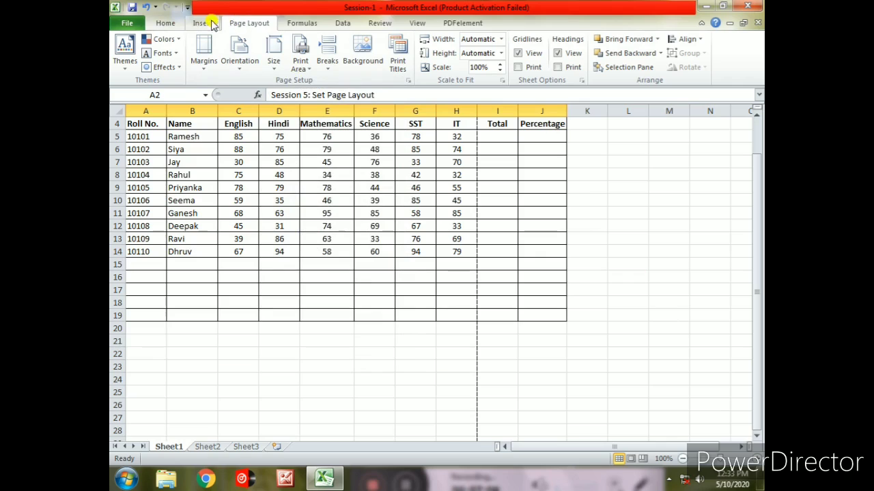
left_click(279, 67)
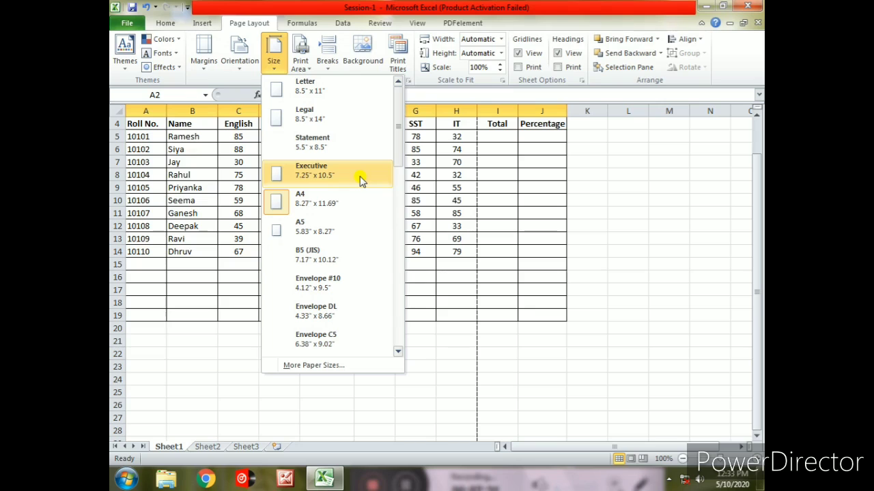
left_click(320, 205)
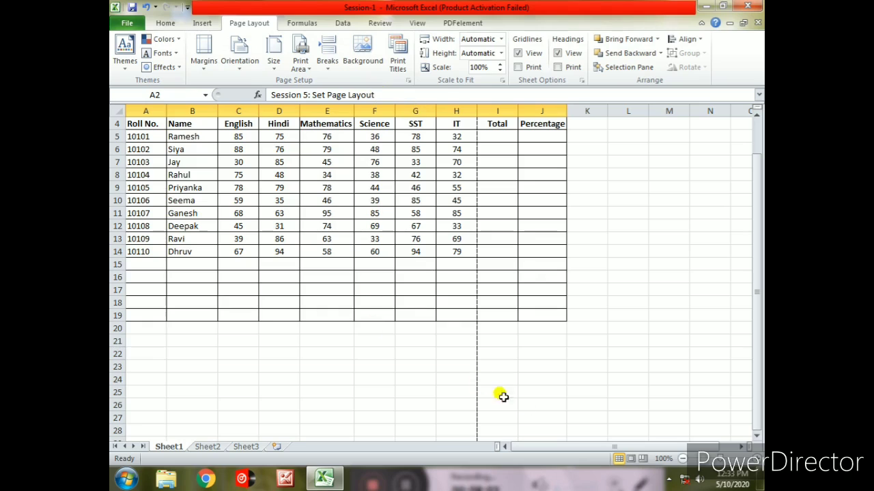
Show the sheet in Page Layout view and set the table range A4:F14 as the print area
left_click(630, 460)
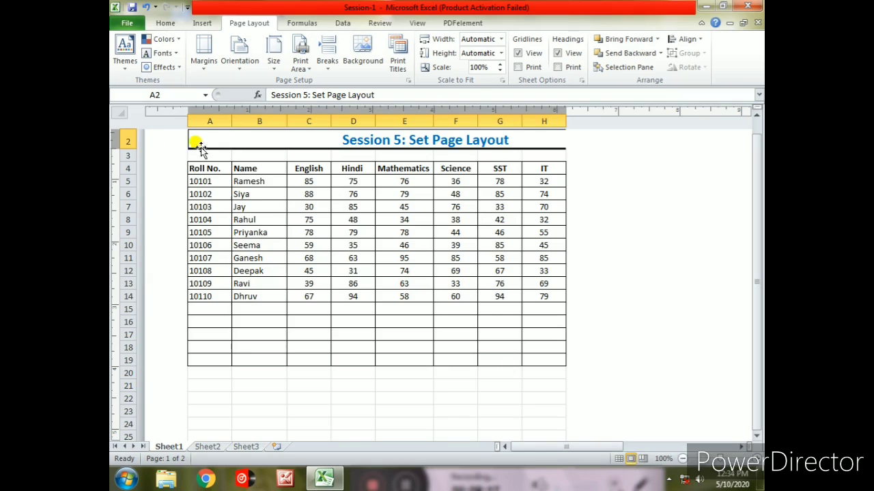
left_click_drag(203, 164, 464, 305)
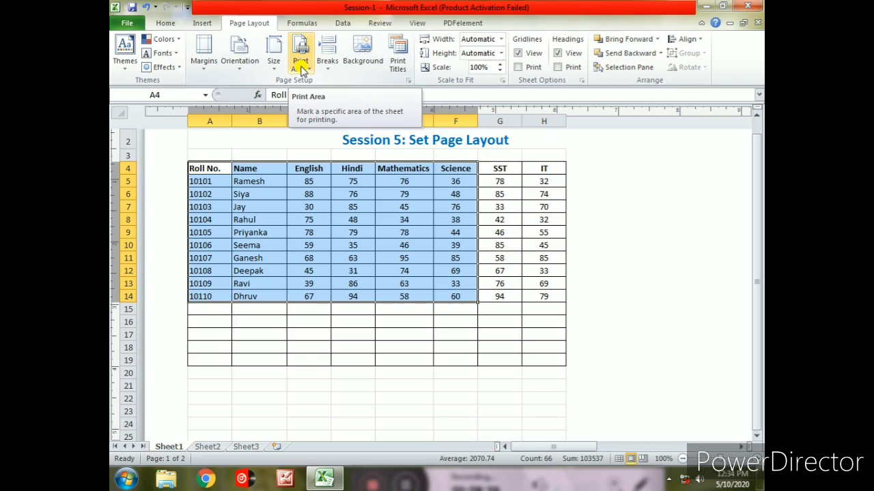
left_click(303, 70)
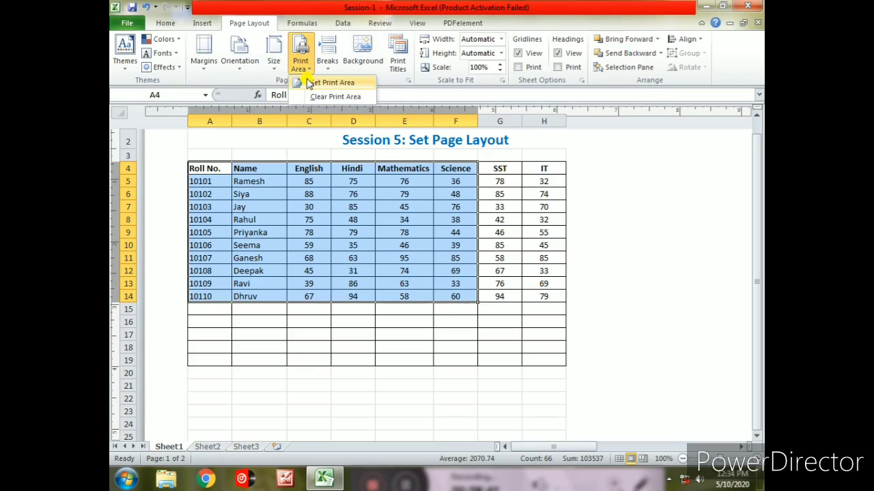
left_click(307, 83)
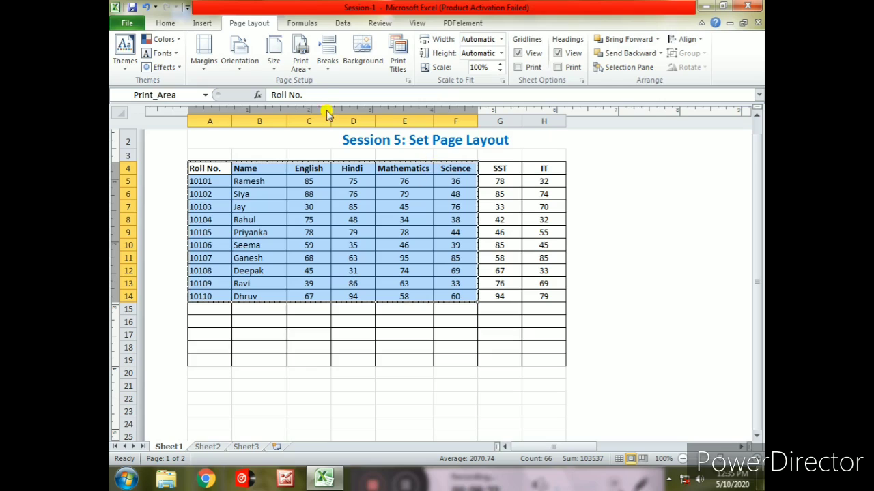
Clear the print area and deselect the table range by selecting cell E17
left_click(301, 72)
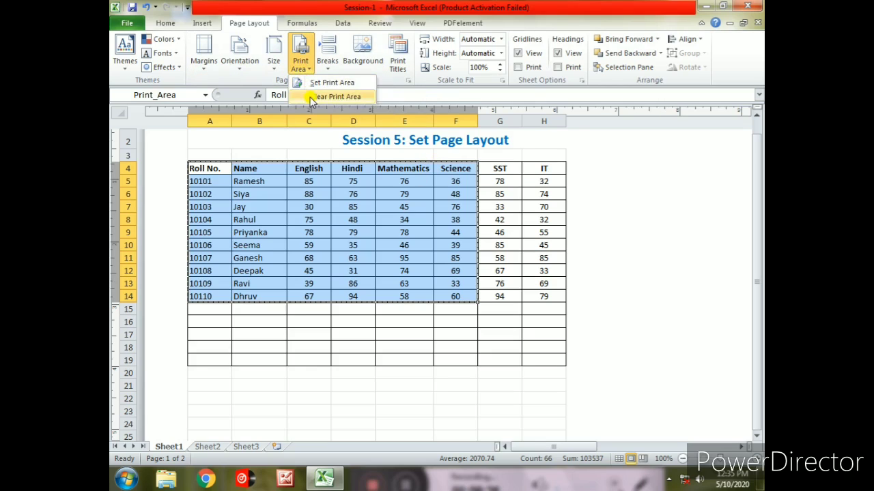
left_click(313, 96)
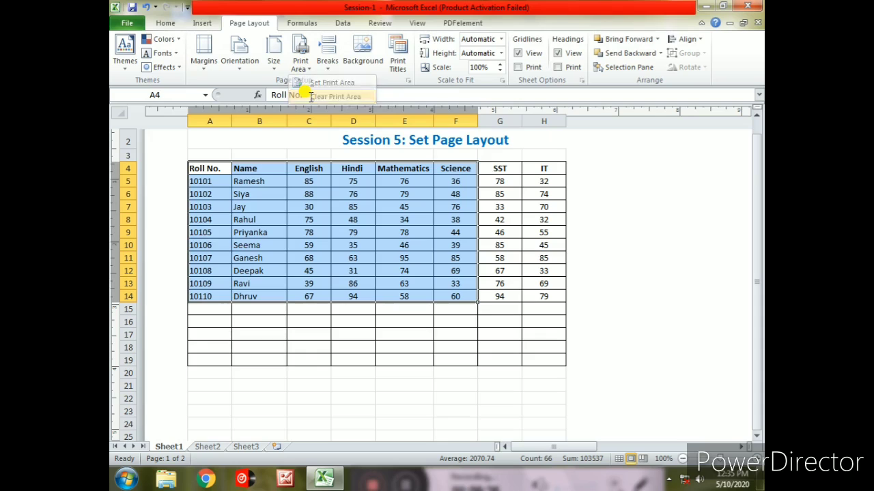
left_click(393, 335)
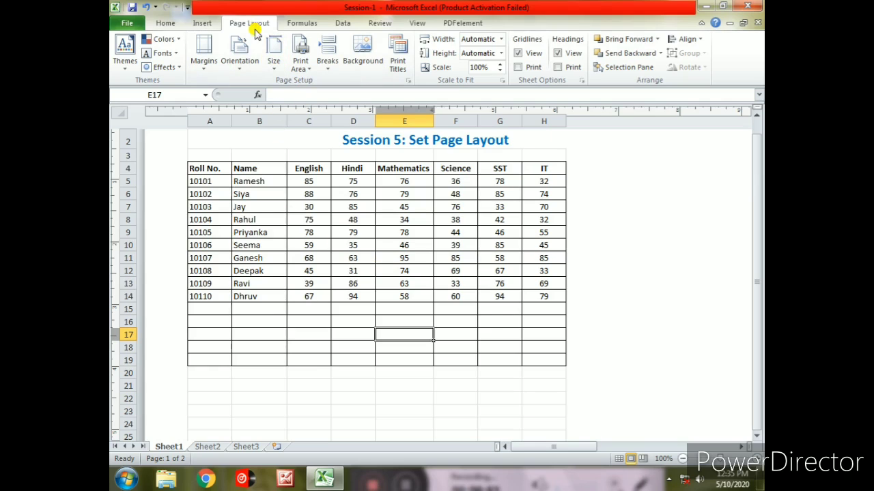
left_click(416, 23)
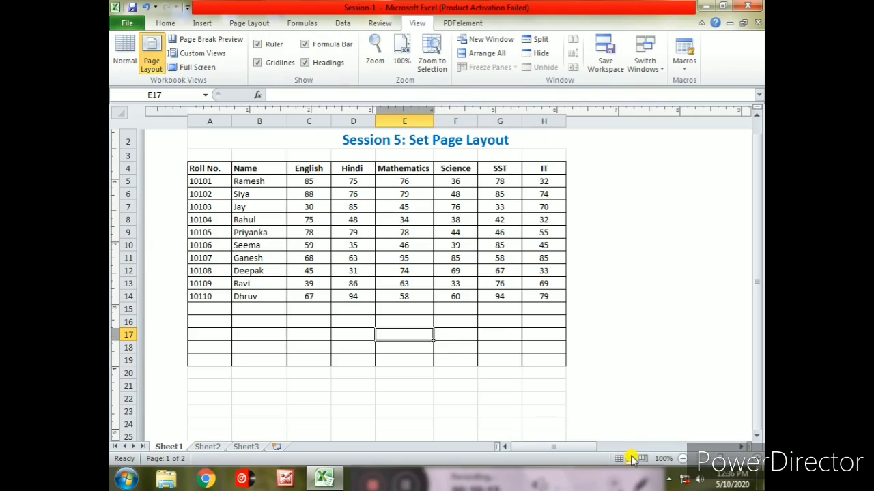
left_click(250, 23)
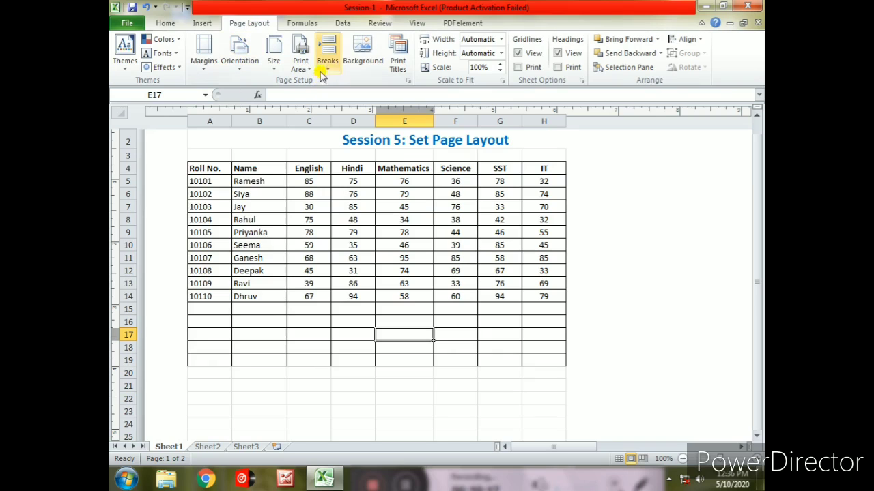
Insert the Tulips picture from the Sample Pictures folder as the sheet background
left_click(372, 66)
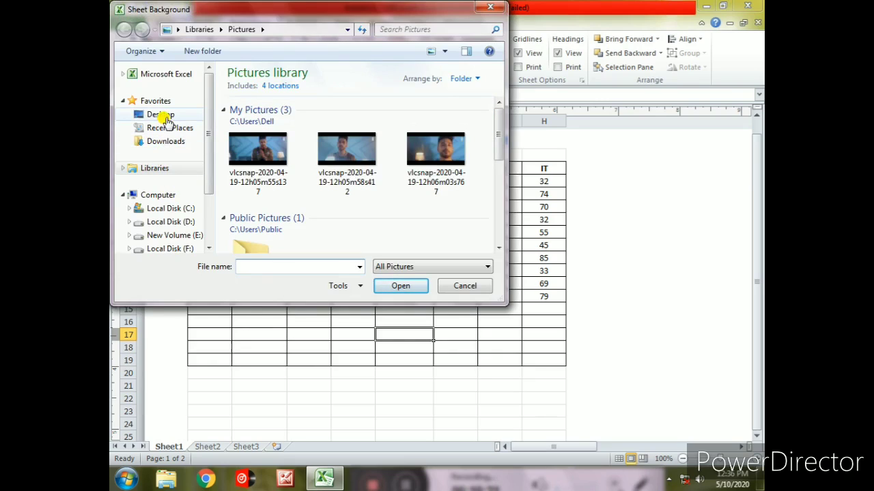
left_click(148, 168)
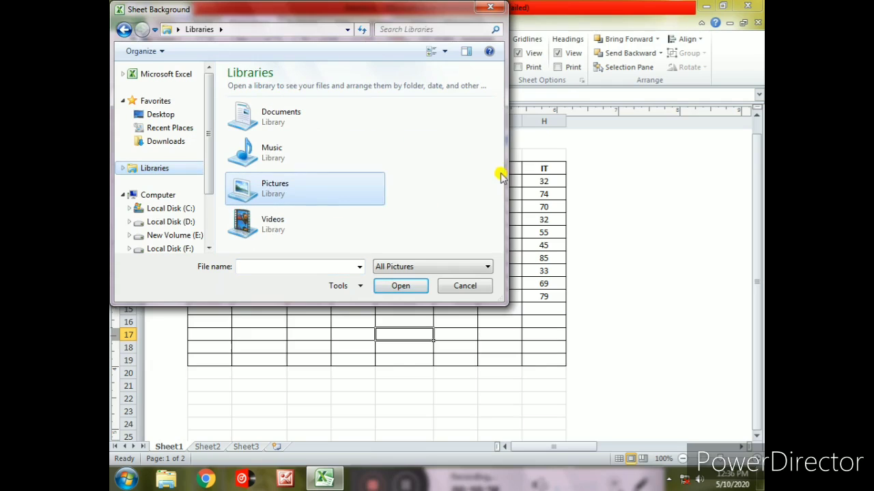
double_click(287, 198)
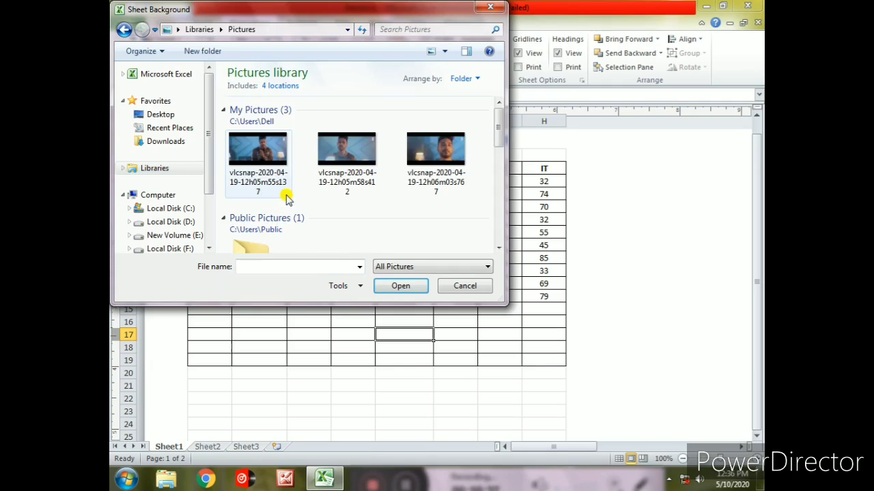
scroll(351, 206, "down", 3)
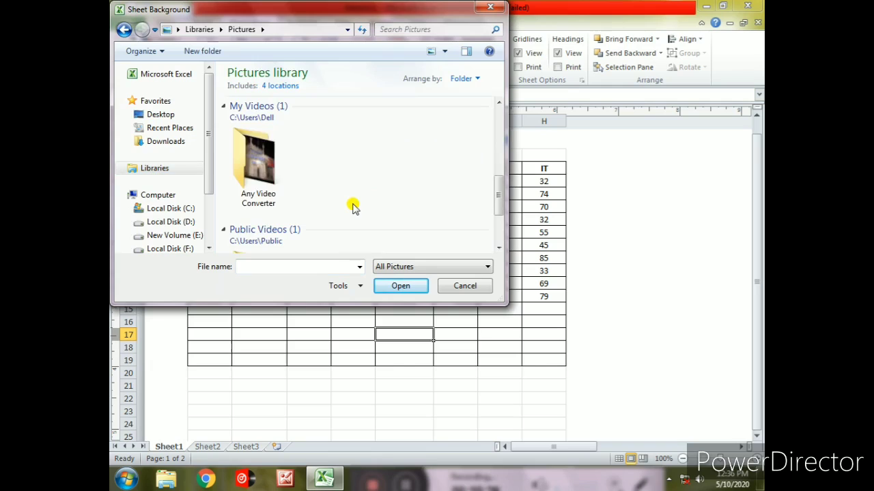
scroll(350, 206, "down", 1)
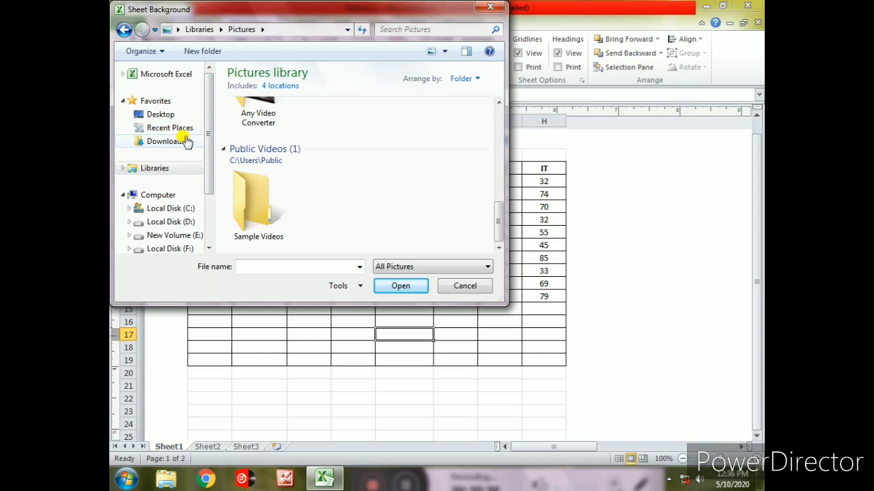
left_click(159, 169)
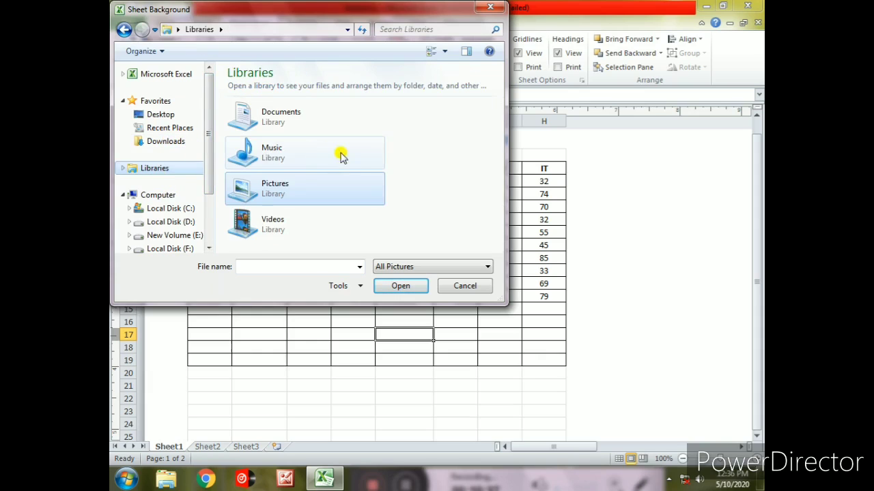
double_click(272, 189)
scroll(366, 196, "down", 3)
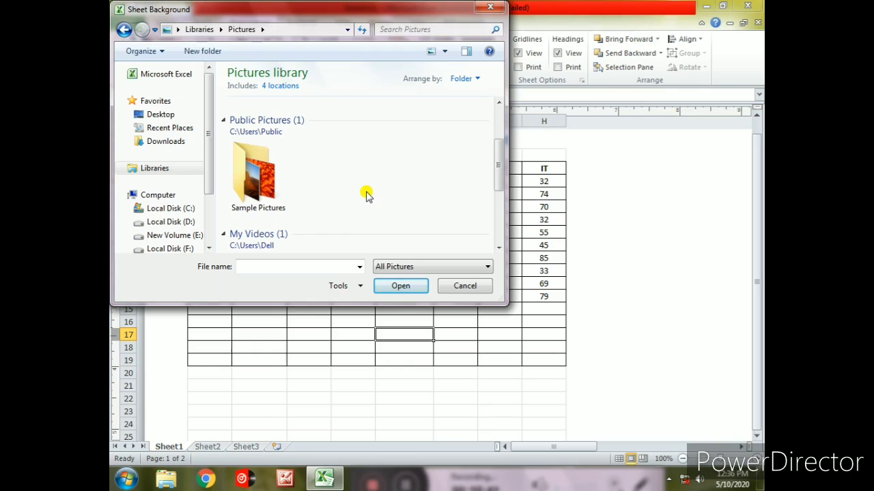
double_click(254, 176)
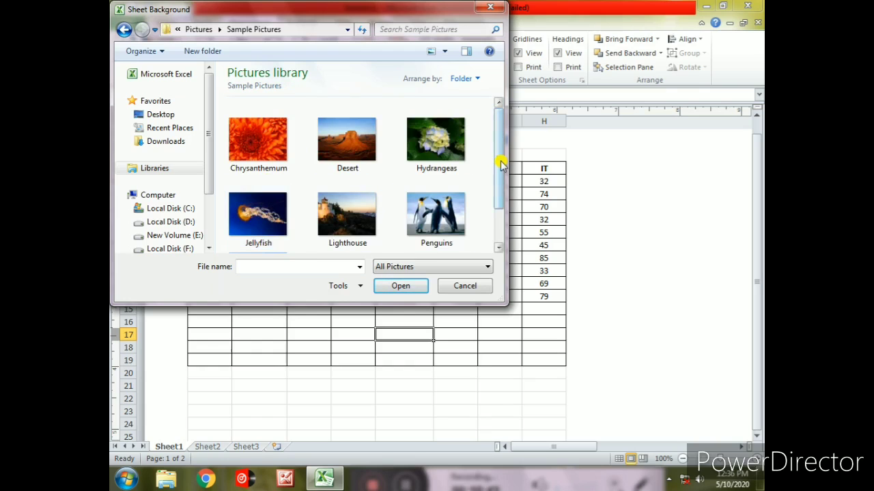
mouse_move(502, 164)
left_mouse_down()
mouse_move(501, 191)
mouse_move(501, 158)
mouse_move(501, 176)
left_mouse_up()
left_click(264, 228)
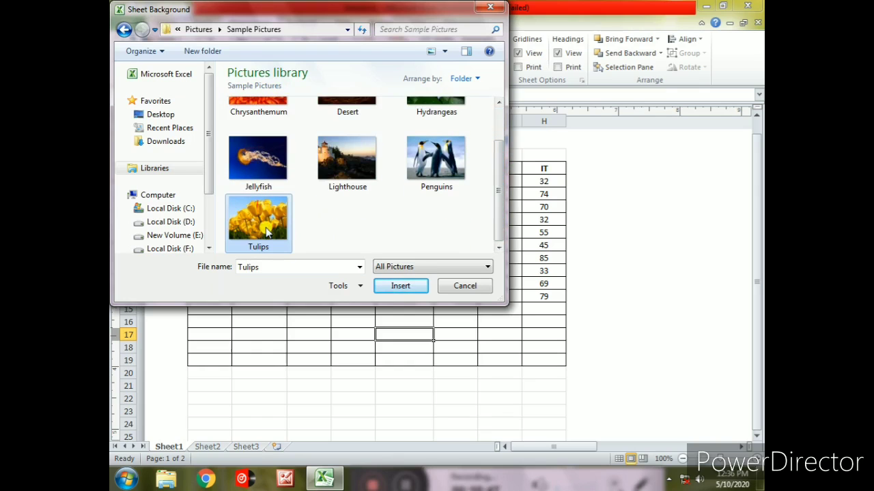
left_click(401, 286)
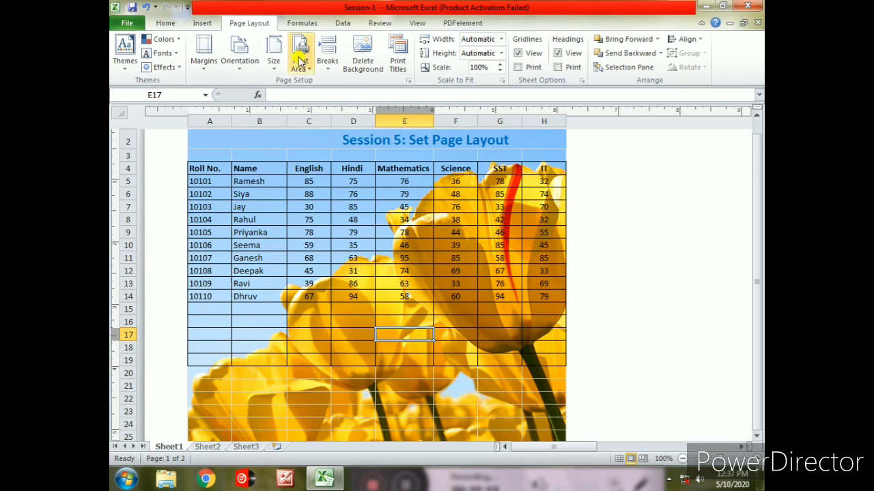
Delete the sheet background and return the sheet to Normal view, with cell E22 selected
left_click(345, 72)
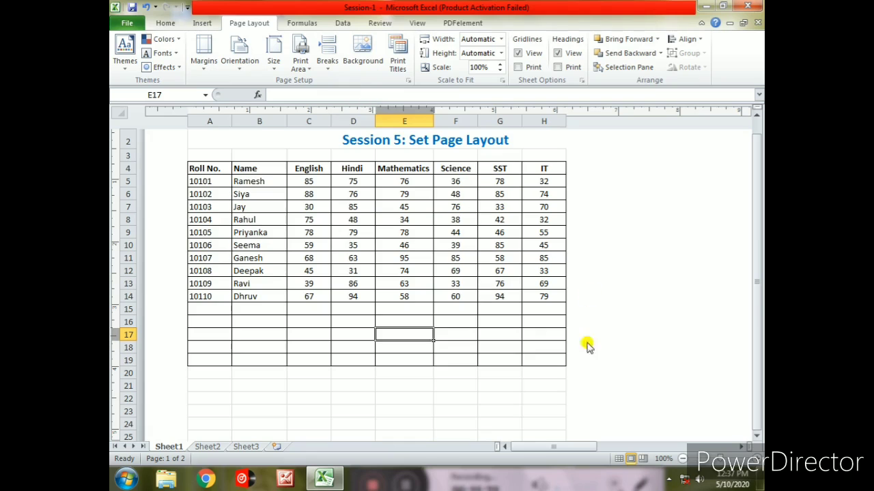
left_click(622, 460)
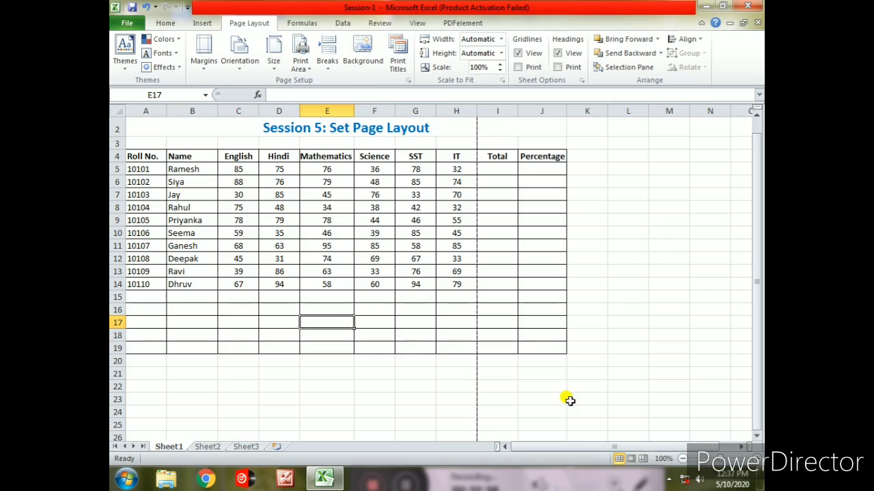
left_click(301, 373)
left_click(302, 387)
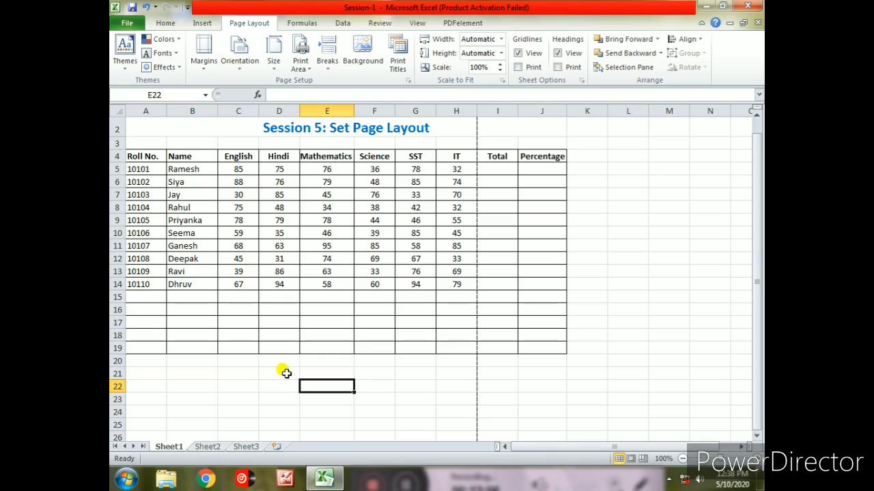
Hide the worksheet gridlines on screen and show them again
scroll(110, 163, "up", 1)
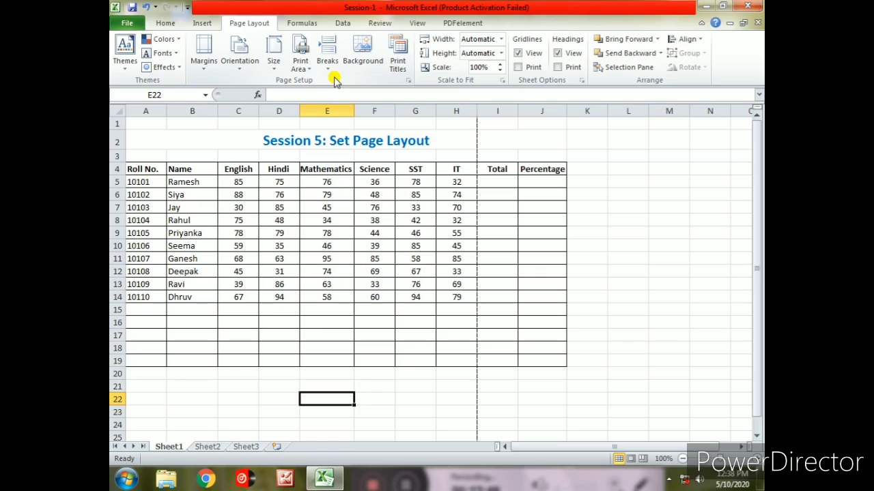
left_click(518, 53)
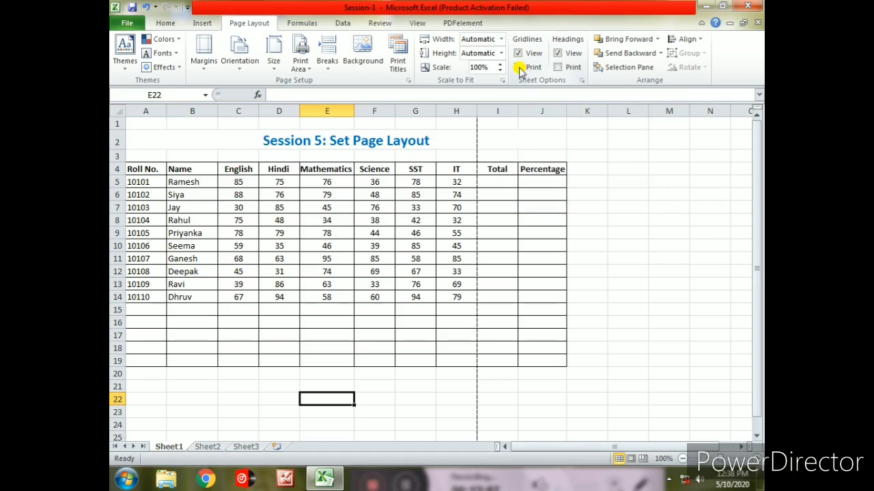
left_click(518, 53)
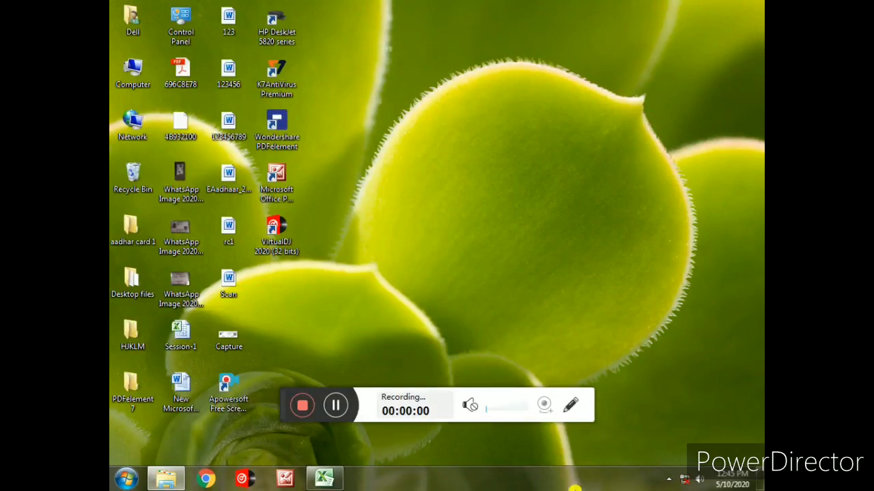
Switch to the Session-1 workbook in Excel and show the marks sheet in Page Layout view
left_click_drag(284, 399, 359, 464)
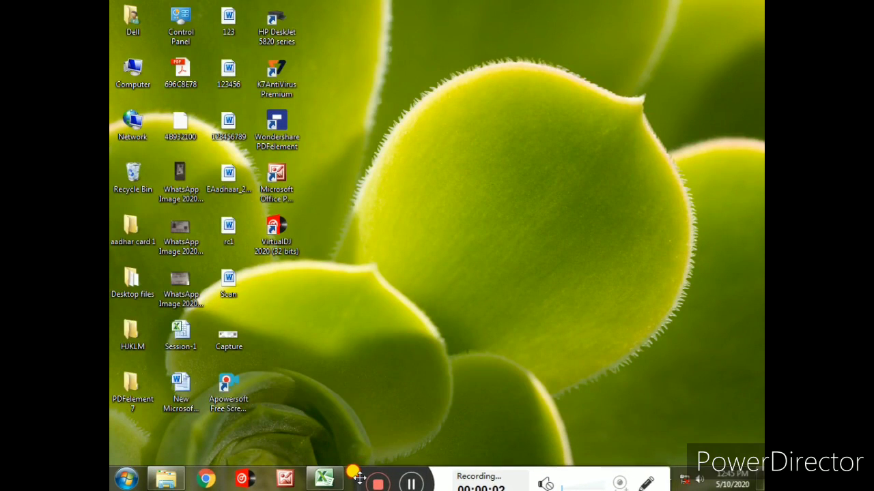
left_click(327, 479)
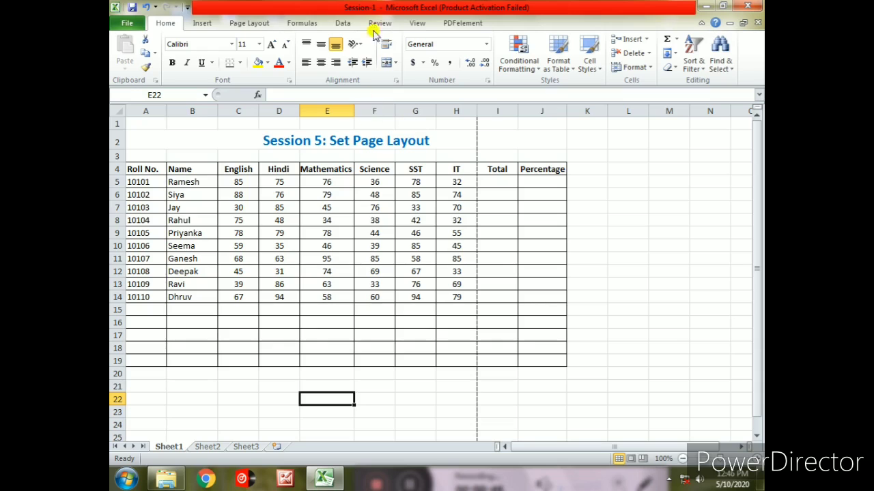
left_click(414, 23)
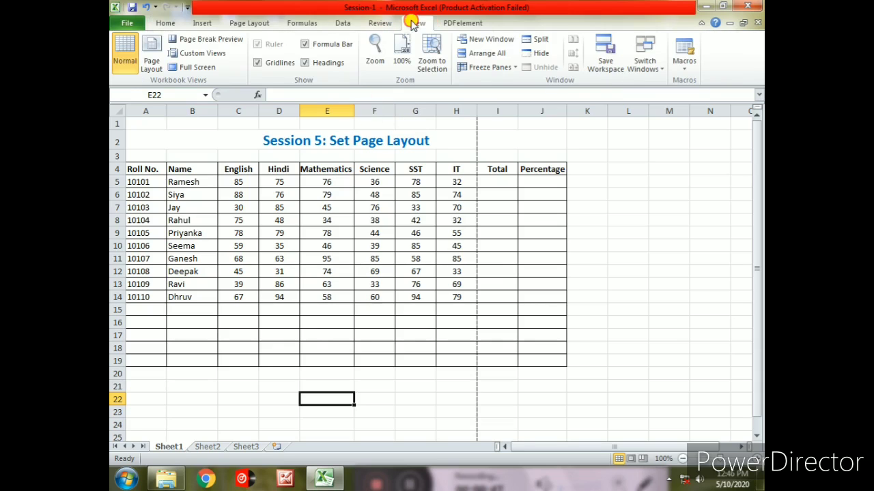
left_click(154, 58)
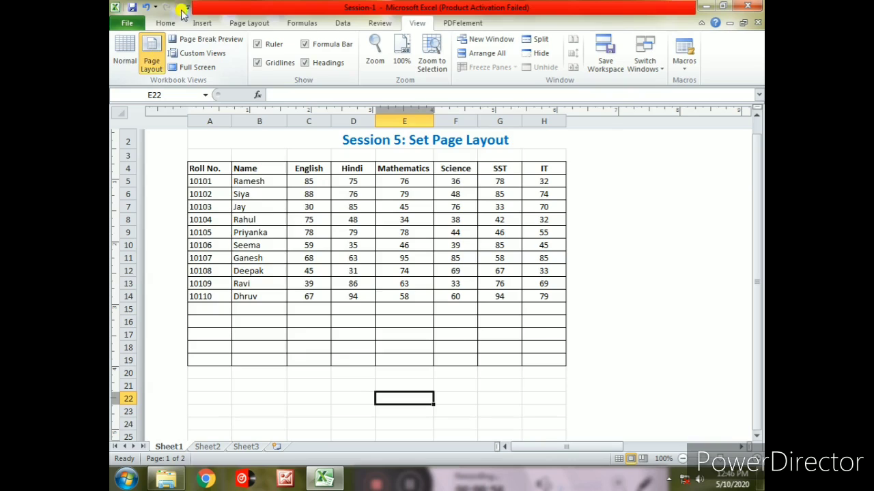
Add the centre header text "Class- X" above the marks table
scroll(368, 259, "up", 1)
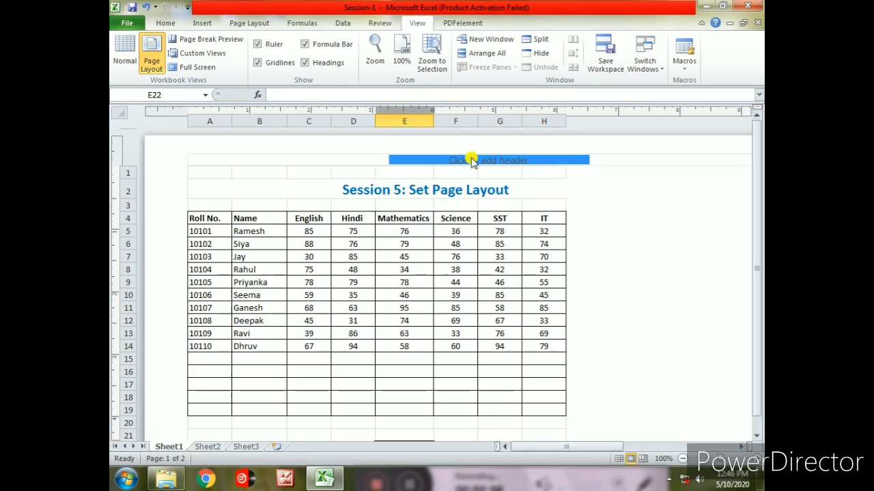
scroll(384, 322, "down", 5)
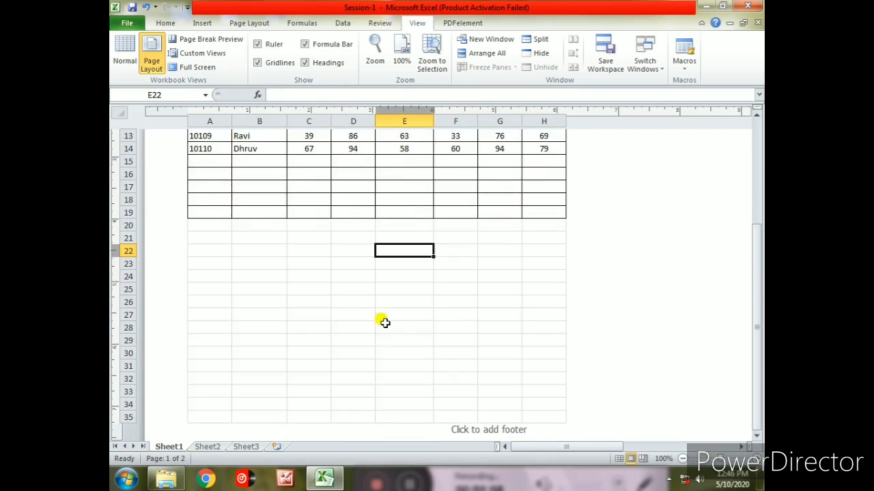
scroll(456, 352, "down", 5)
scroll(474, 312, "up", 10)
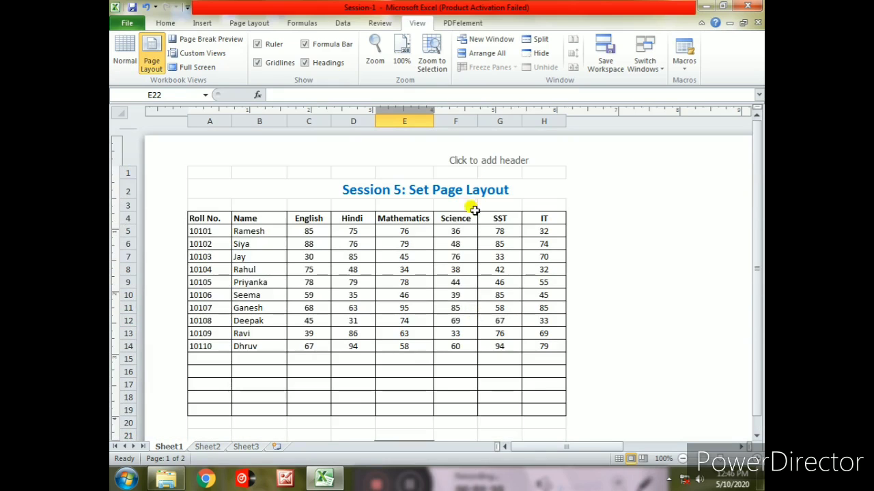
left_click(499, 159)
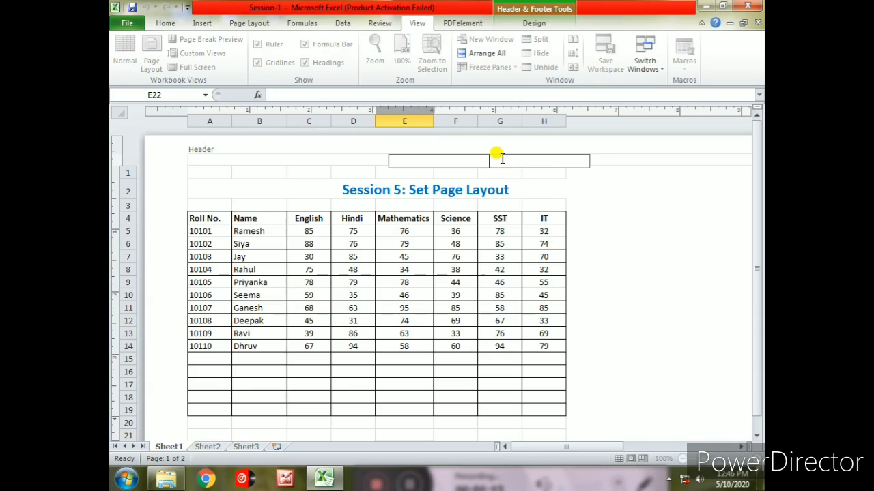
type("CLass")
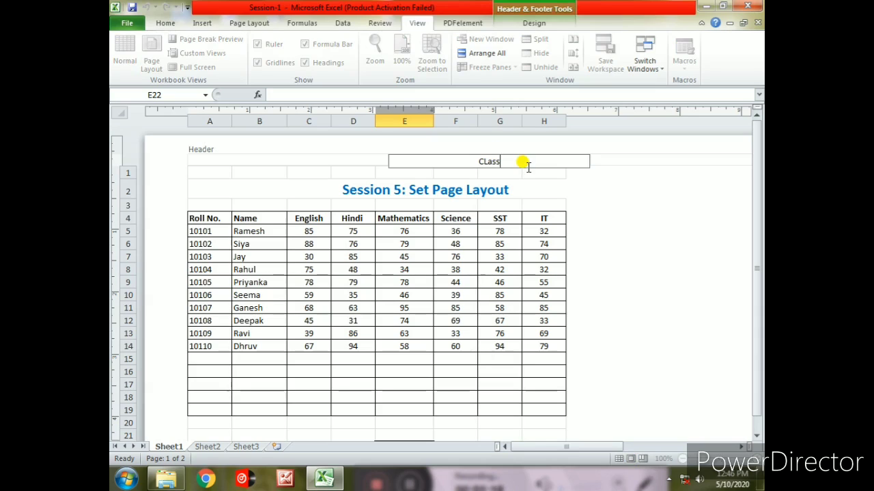
key("BackSpace")
key("BackSpace")
key("BackSpace")
key("BackSpace")
type("lass- X")
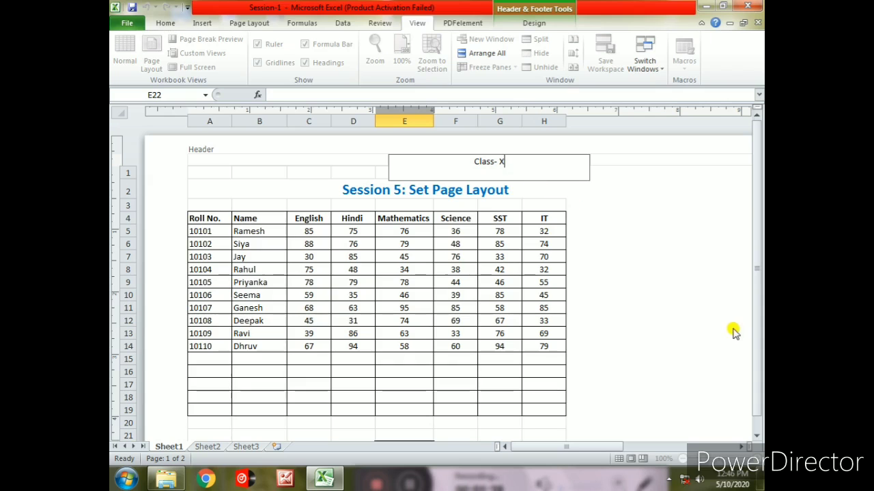
left_click(649, 303)
Enter "Page No. 1" in the centre footer of the first page
scroll(650, 314, "down", 5)
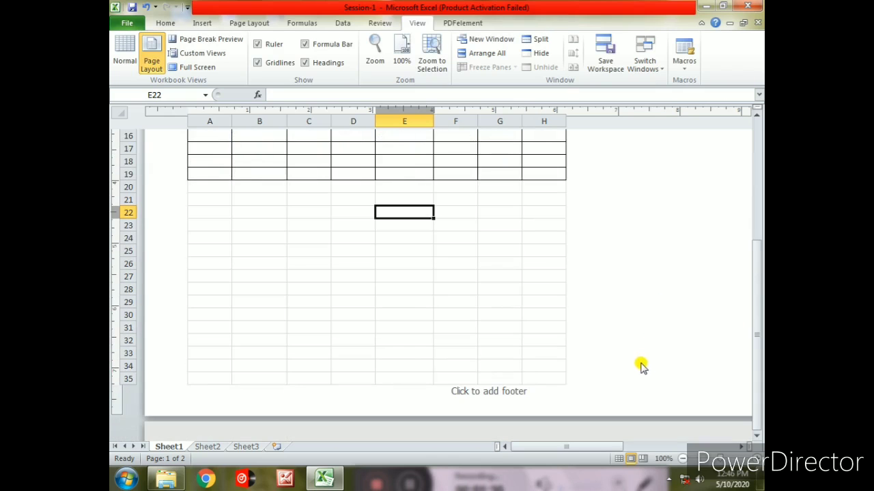
left_click(486, 390)
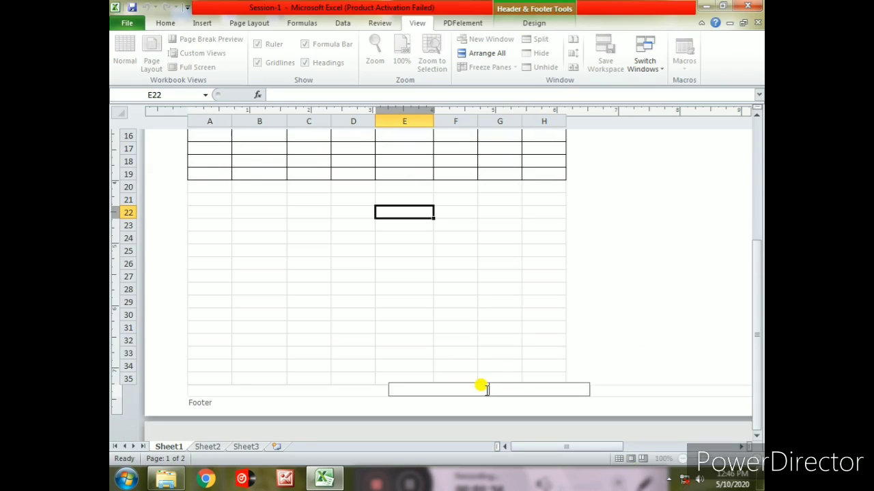
type("Page No. 1")
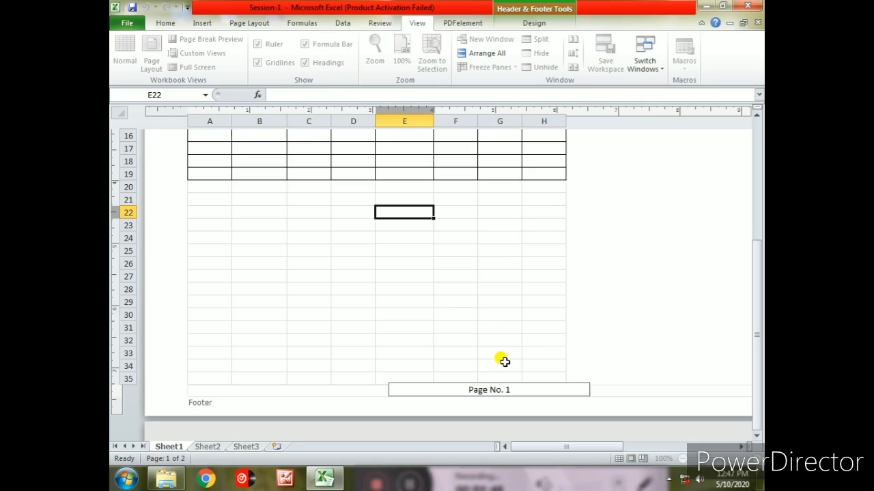
Replace the centre footer text with "SNSPS Ladwa" and return to the start of the page
key("BackSpace")
key("BackSpace")
key("BackSpace")
key("BackSpace")
key("BackSpace")
key("BackSpace")
key("BackSpace")
key("BackSpace")
key("BackSpace")
key("BackSpace")
type("SNSPS Ladwa")
left_click(621, 311)
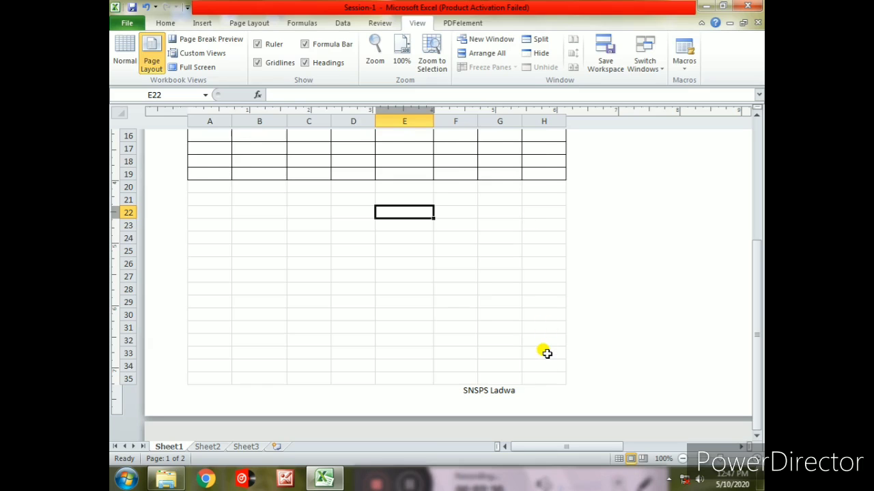
scroll(547, 353, "up", 5)
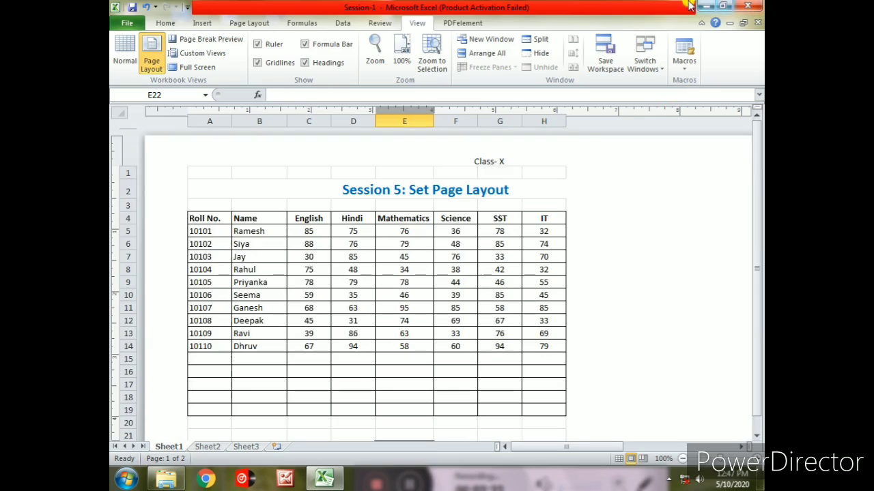